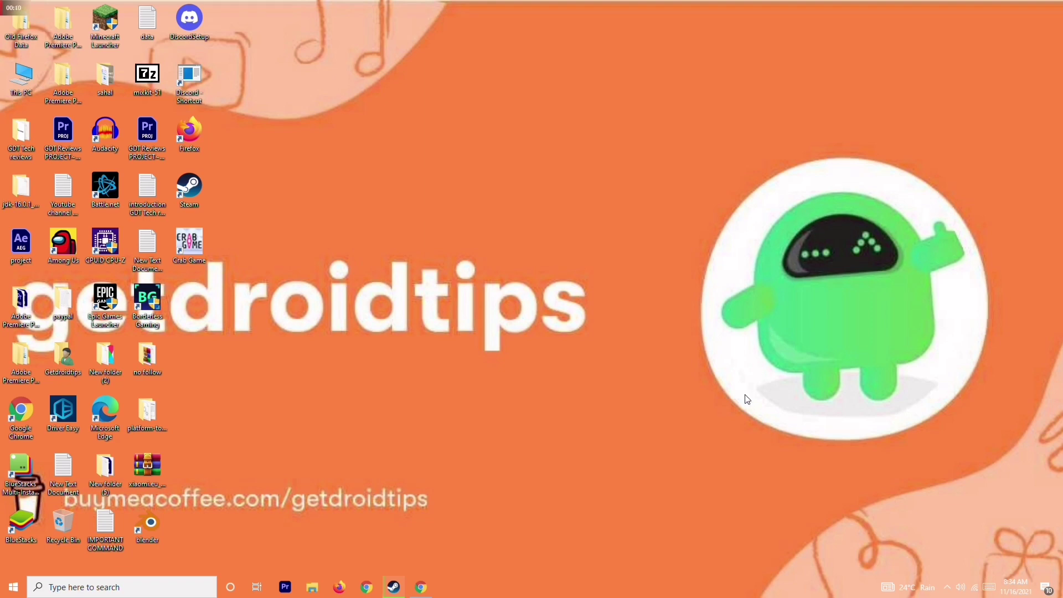
# Launch Steam from the taskbar to show the game library home page.
pyautogui.click(401, 587)
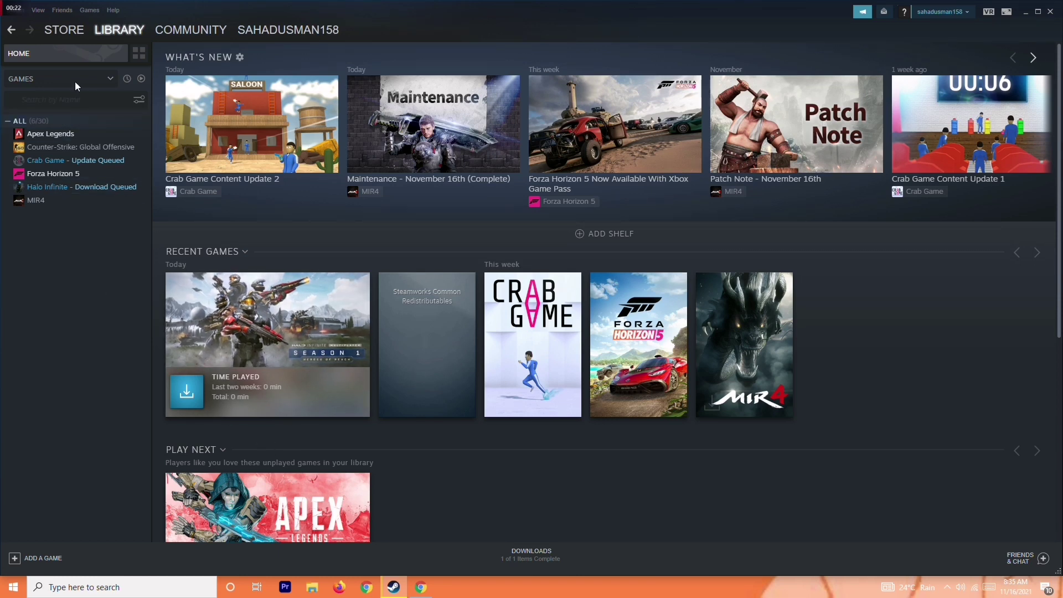
pyautogui.click(74, 32)
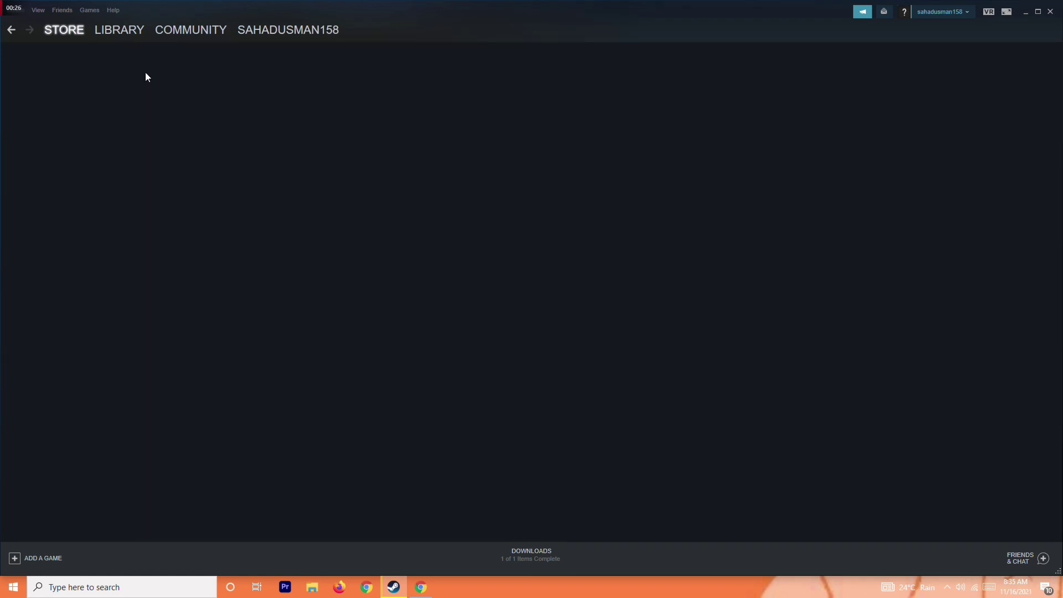
pyautogui.click(123, 32)
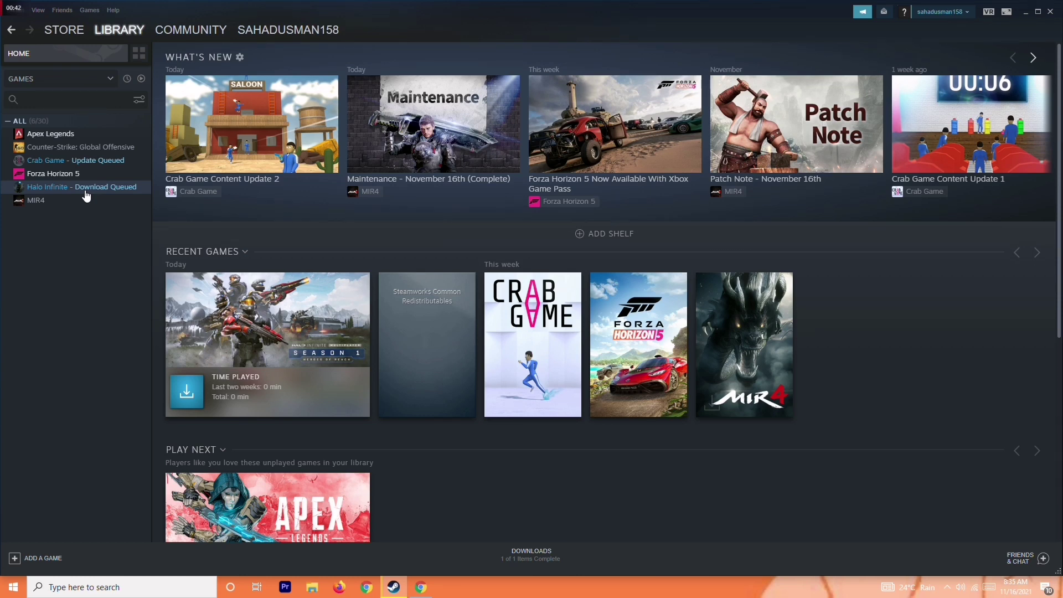
# Disable 'Enable the Steam Overlay while in-game' for Halo Infinite, then show its Local Files page.
pyautogui.rightClick(122, 188)
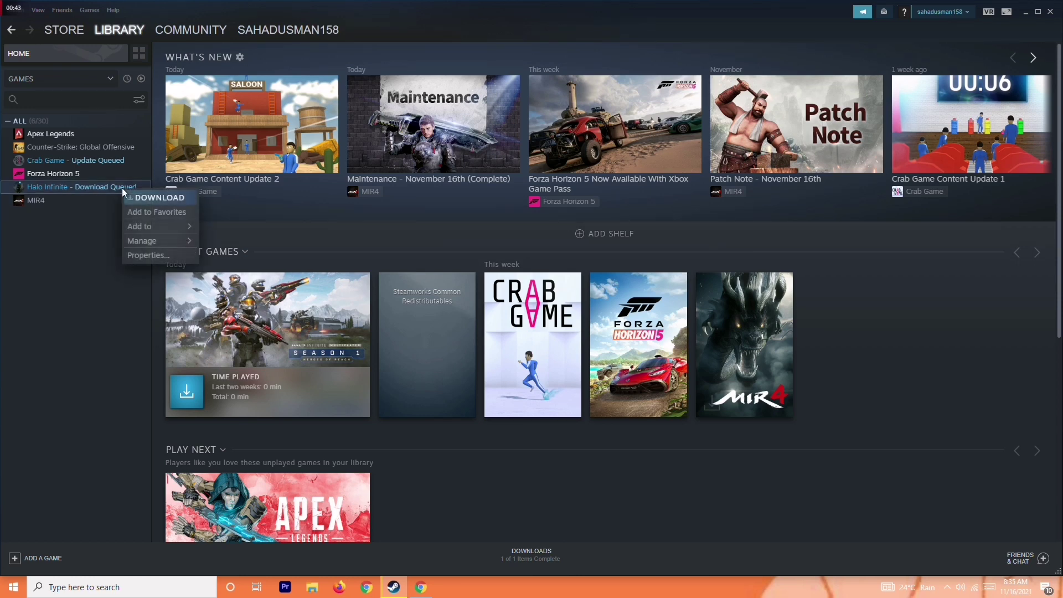
pyautogui.click(150, 255)
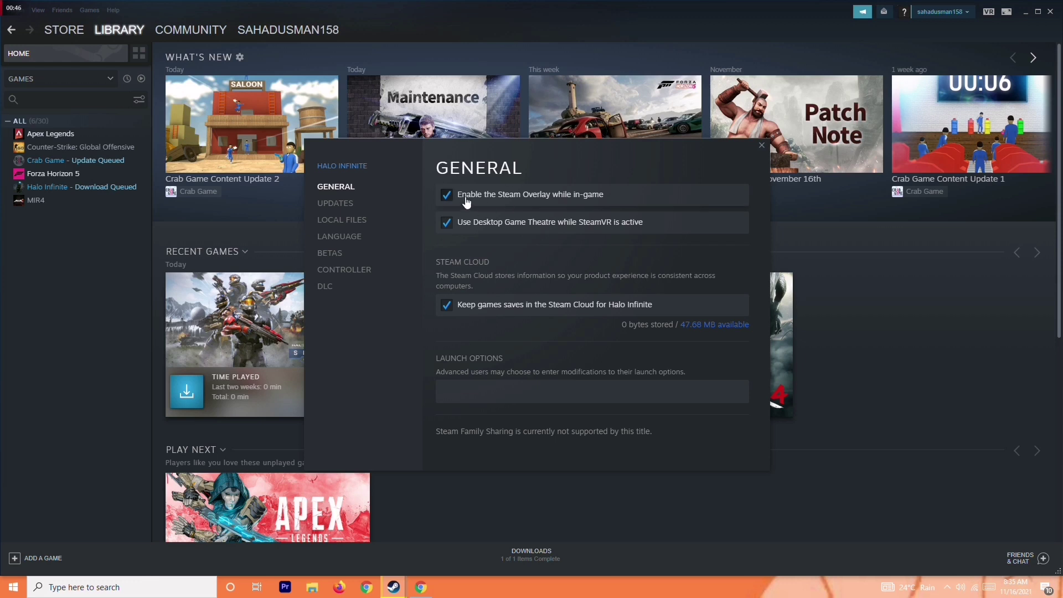
pyautogui.click(447, 196)
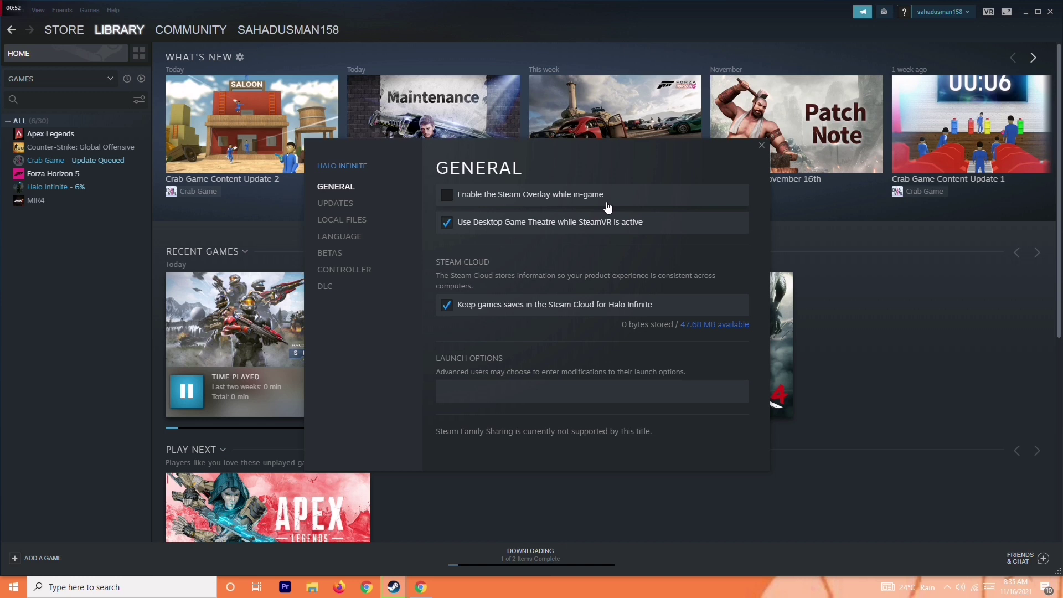
pyautogui.click(361, 221)
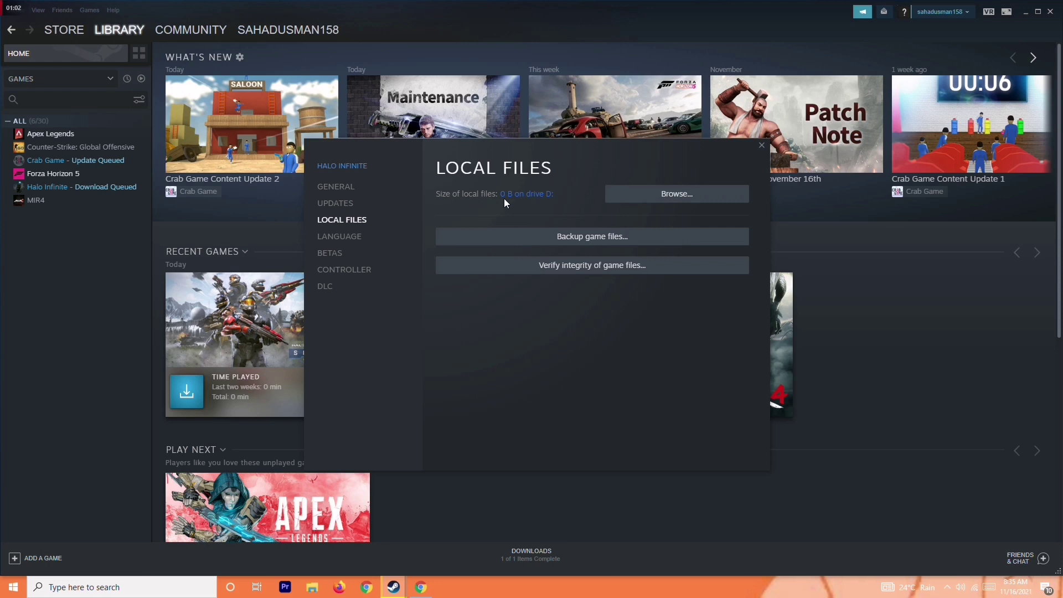
# Browse Halo Infinite's install folder, then attempt a game-file backup and dismiss the failure message.
pyautogui.click(637, 201)
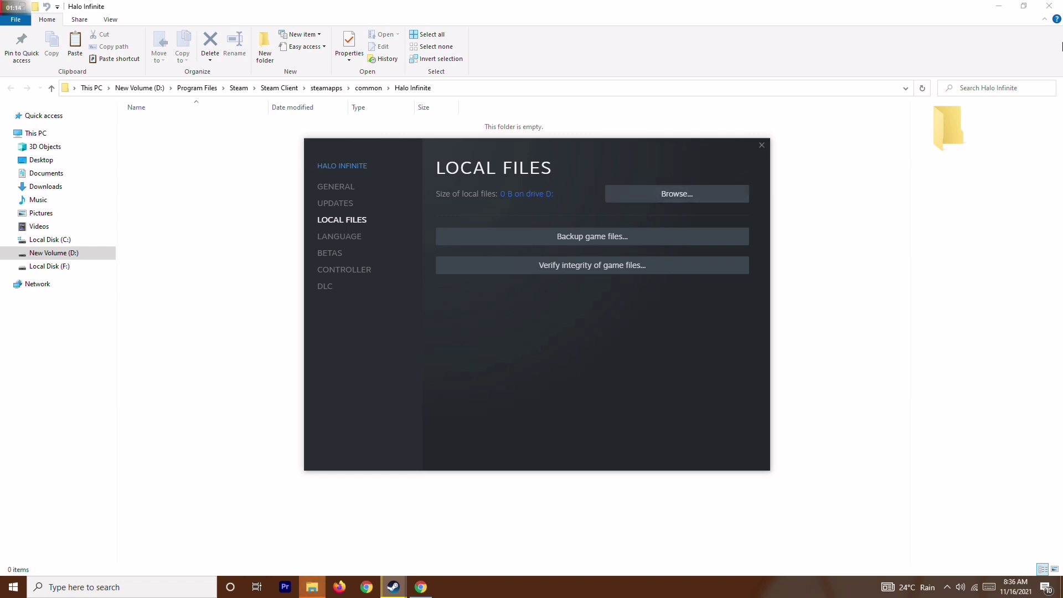
pyautogui.click(1051, 7)
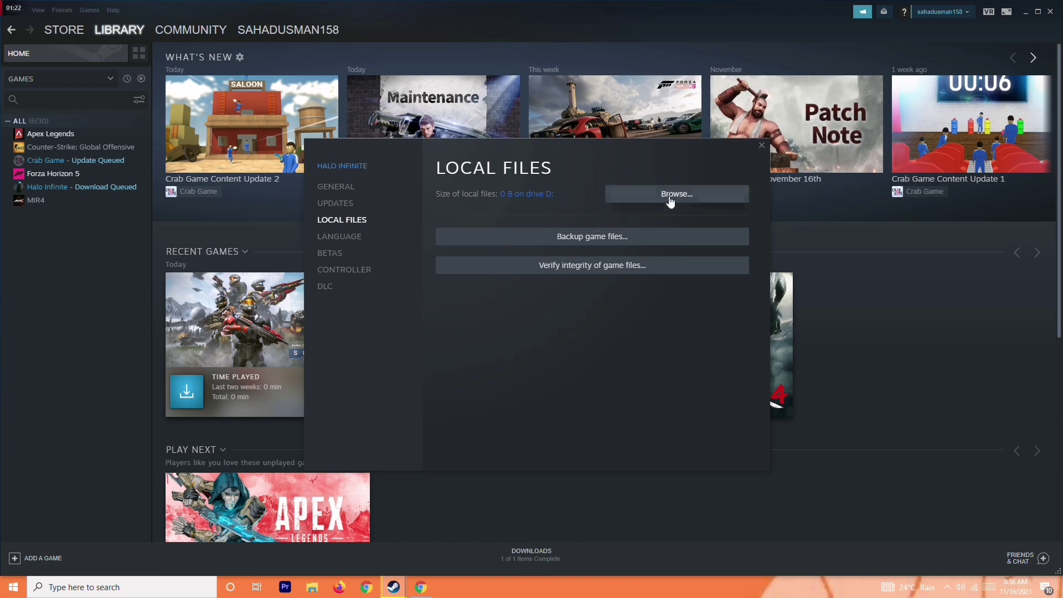
pyautogui.click(593, 238)
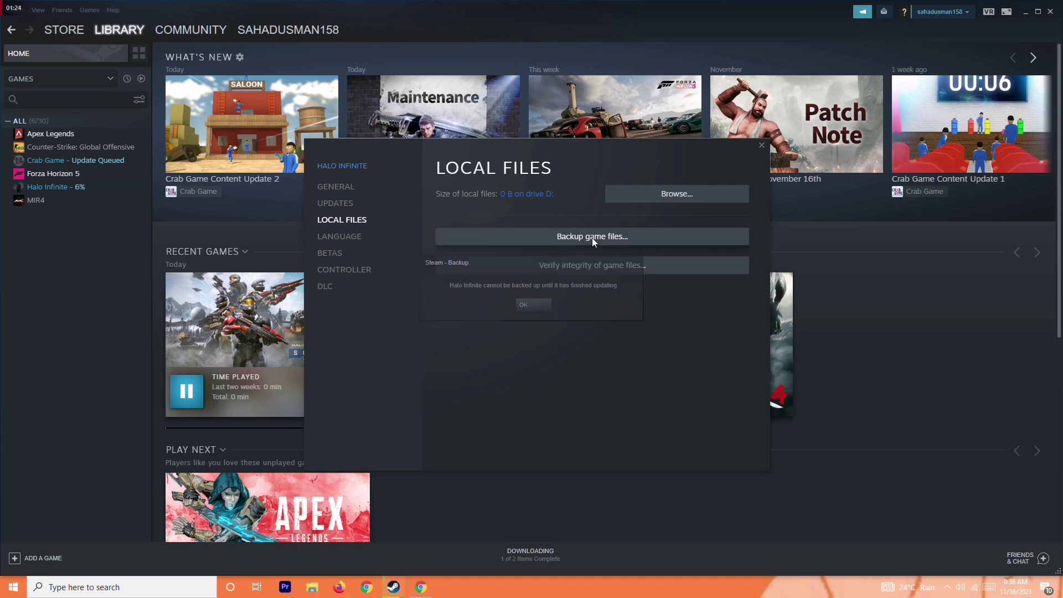
pyautogui.click(529, 305)
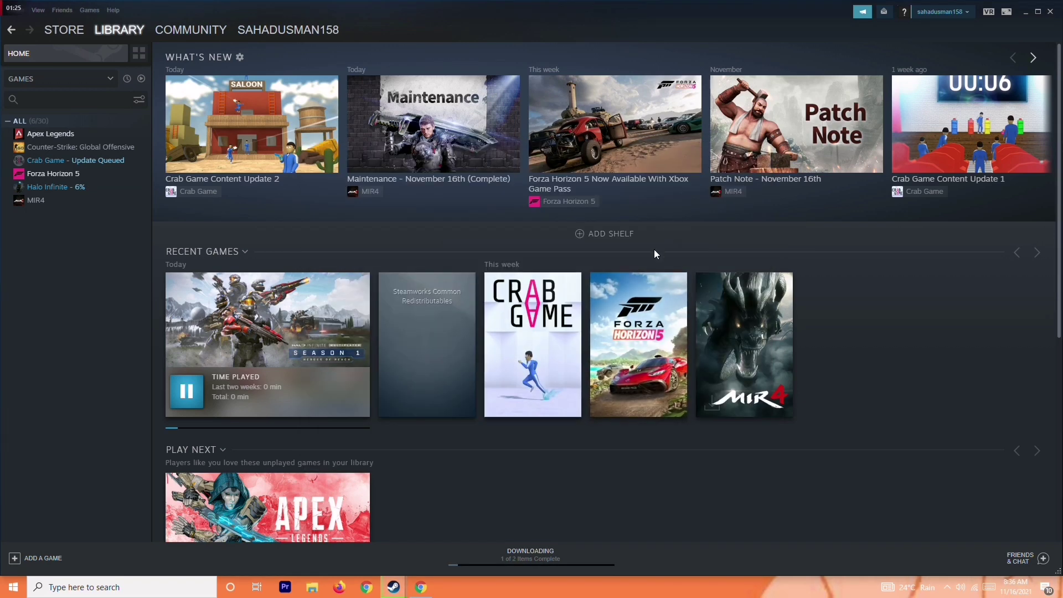
# Reopen Halo Infinite's Local Files, confirm the install folder is empty, and close properties.
pyautogui.rightClick(88, 191)
pyautogui.click(123, 258)
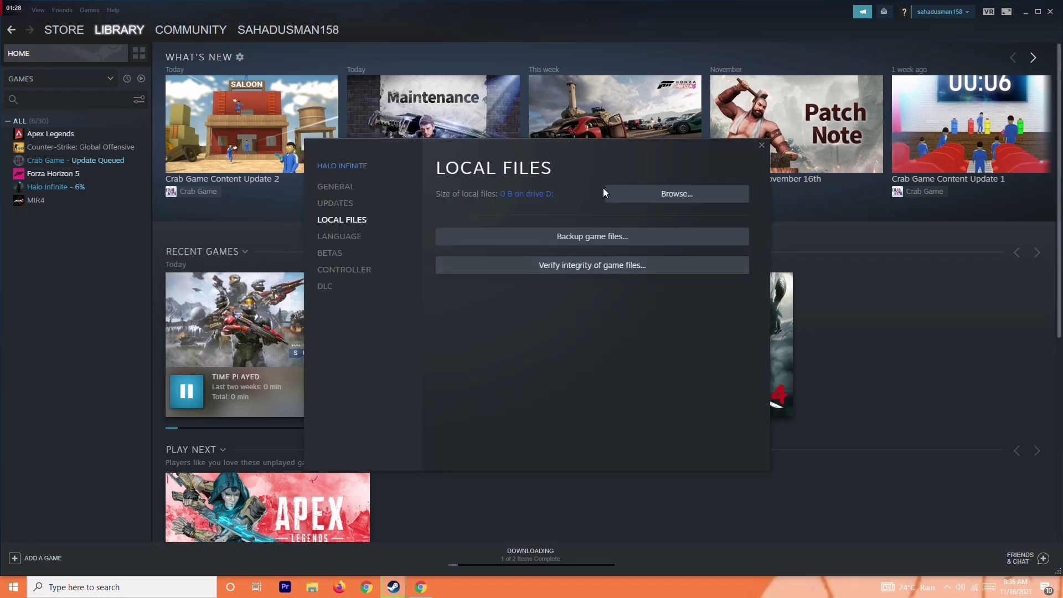
pyautogui.click(632, 203)
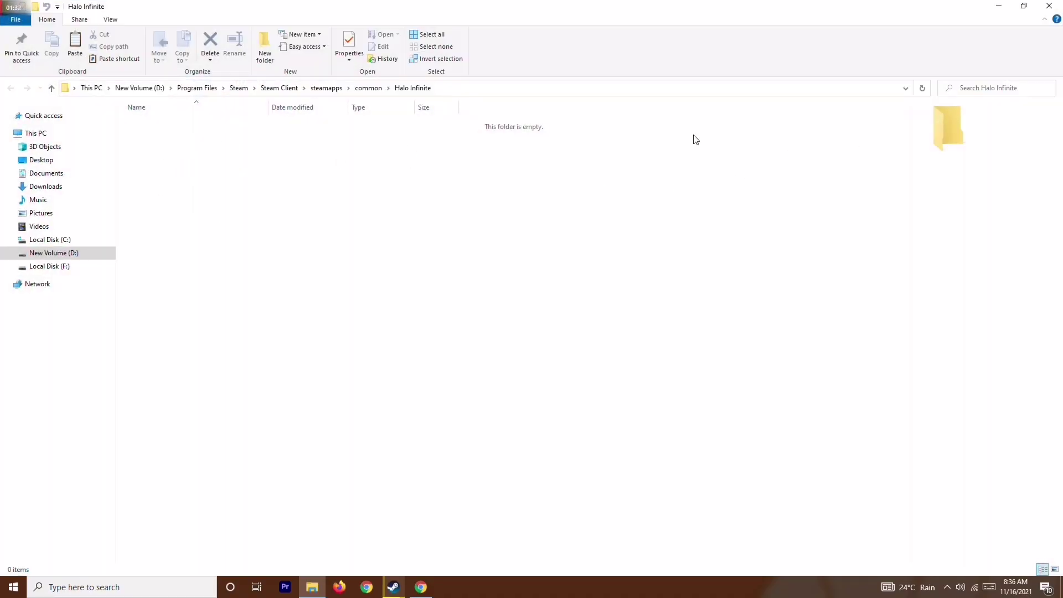
pyautogui.click(1052, 10)
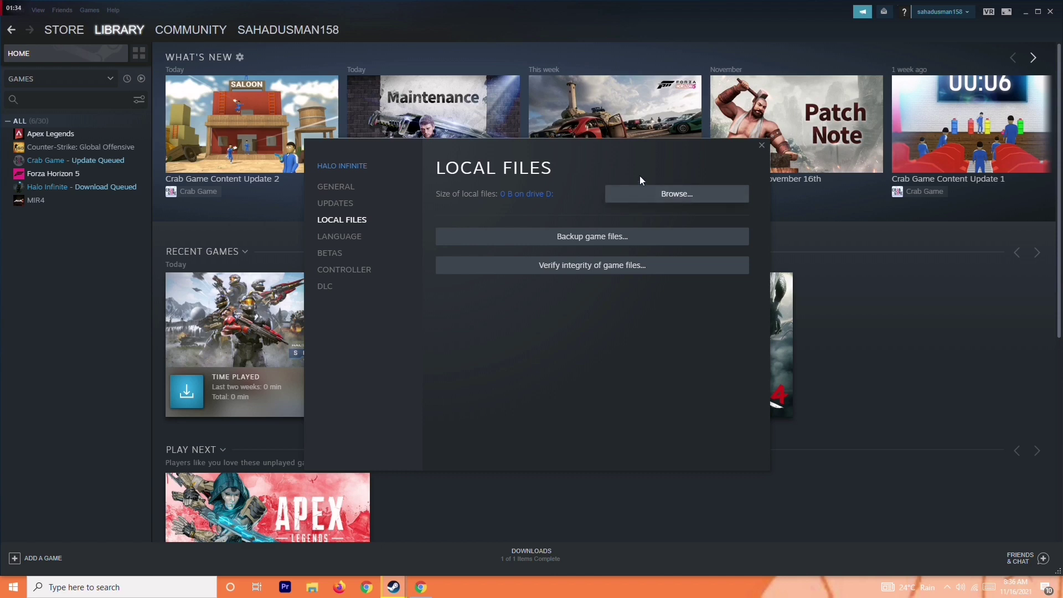
pyautogui.click(761, 146)
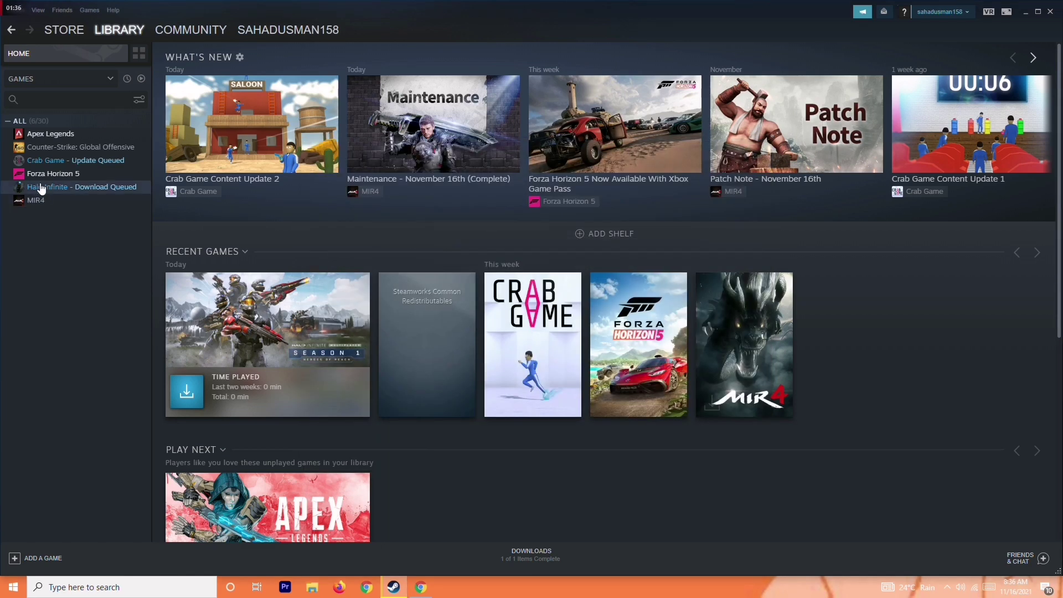
# Browse Crab Game's local files from its Steam properties to open its install folder.
pyautogui.rightClick(81, 161)
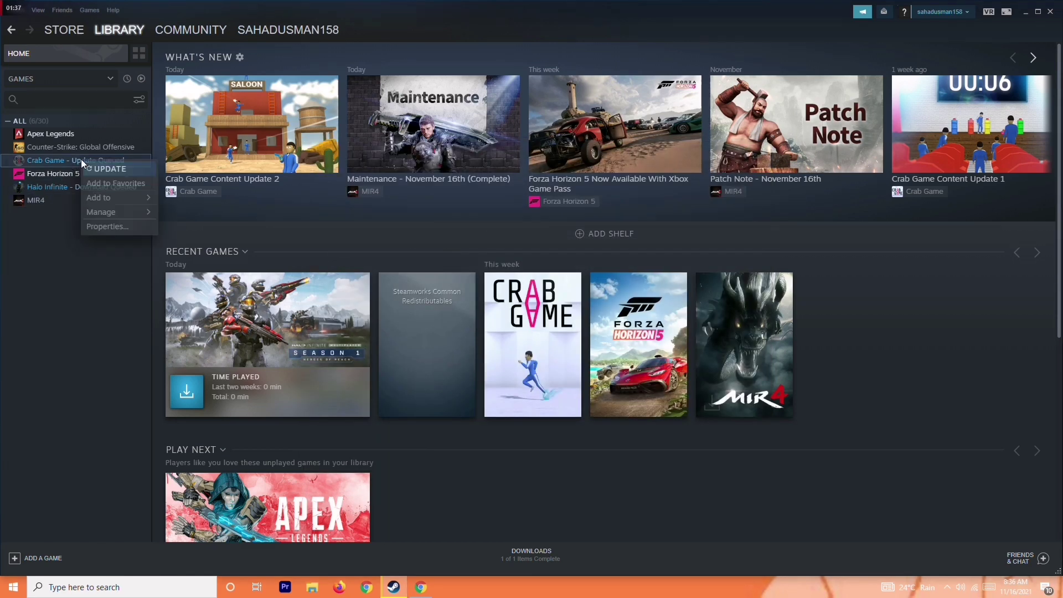
pyautogui.click(99, 223)
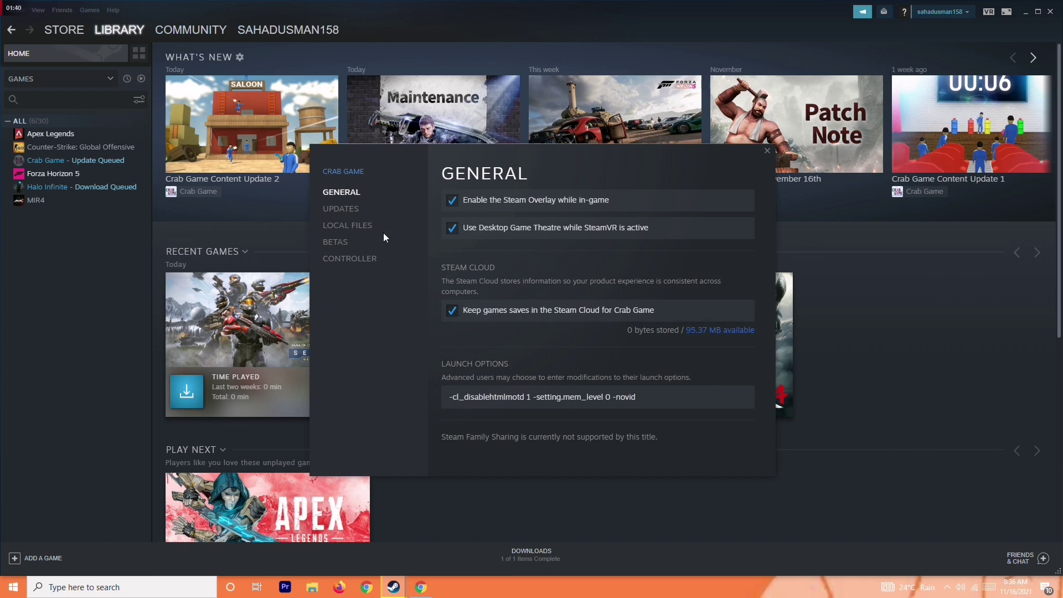
pyautogui.click(349, 226)
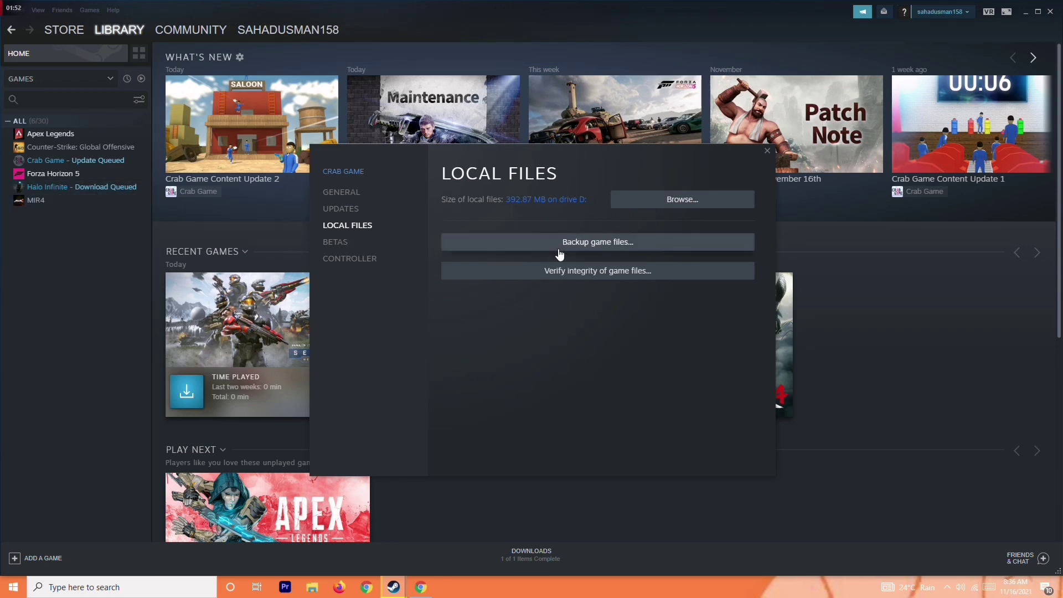
pyautogui.click(674, 201)
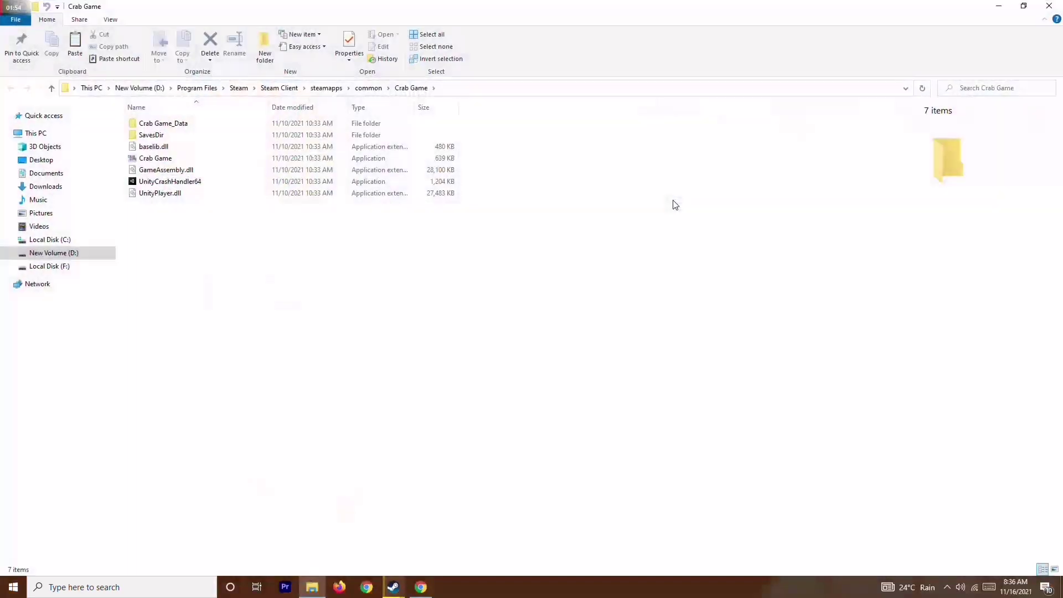
# Set Crab Game.exe's high DPI scaling override to 'Application' in its Compatibility properties.
pyautogui.click(168, 160)
pyautogui.rightClick(168, 161)
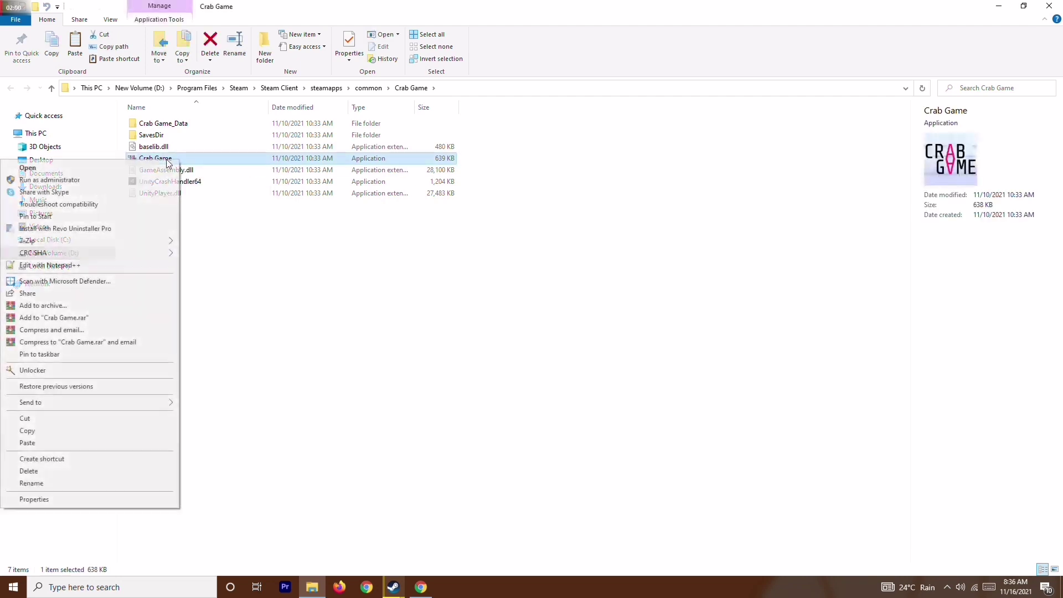
pyautogui.click(146, 500)
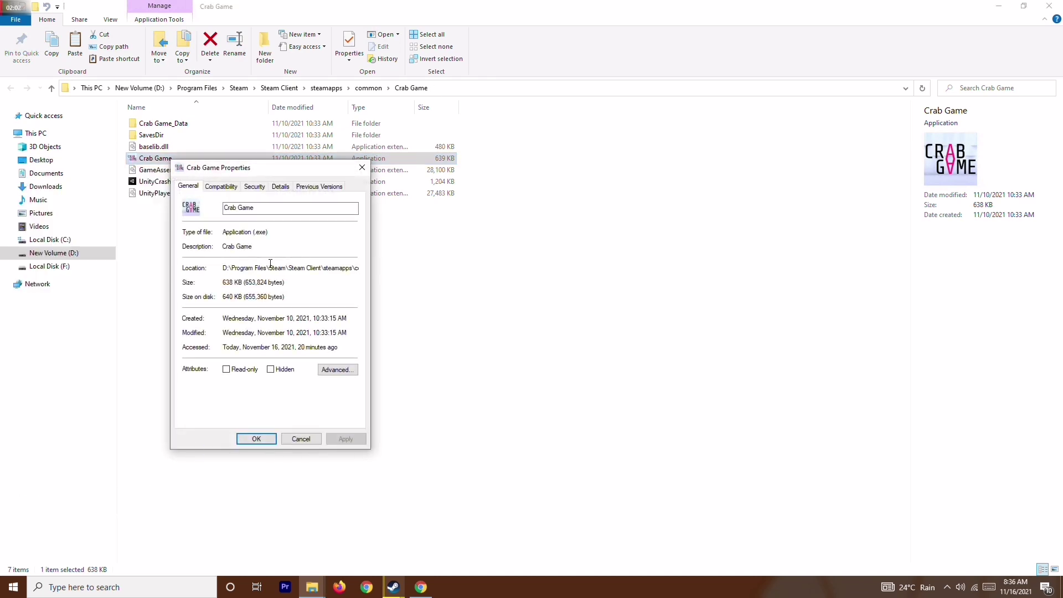
pyautogui.click(221, 187)
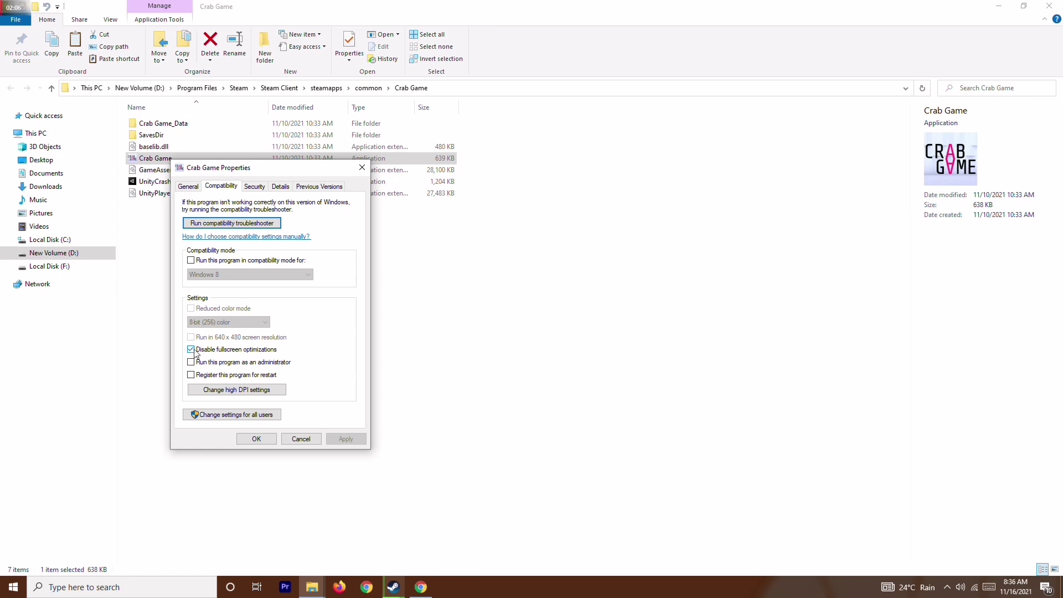
pyautogui.click(260, 391)
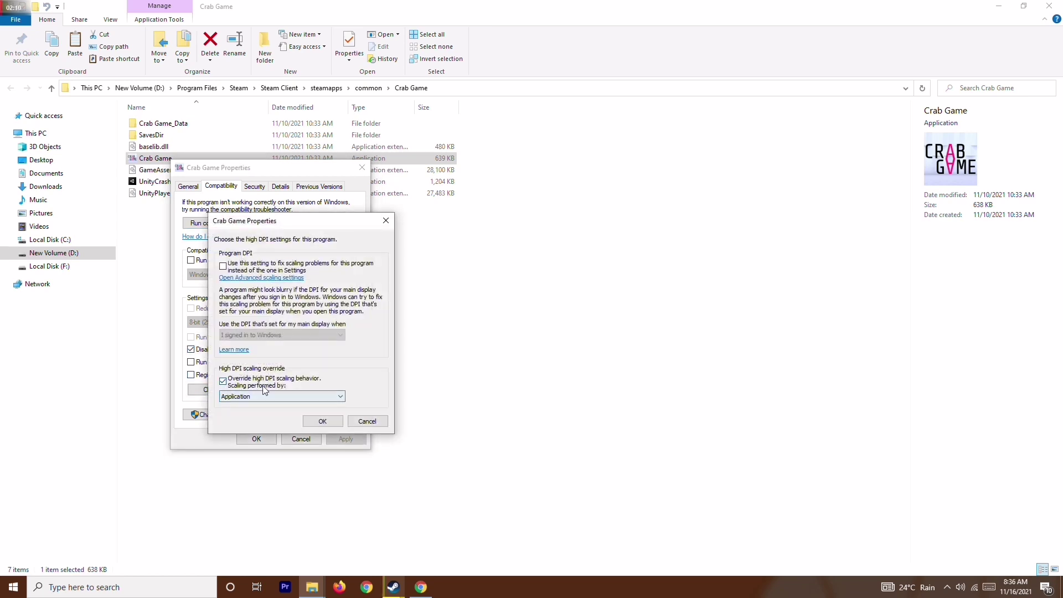
pyautogui.click(323, 421)
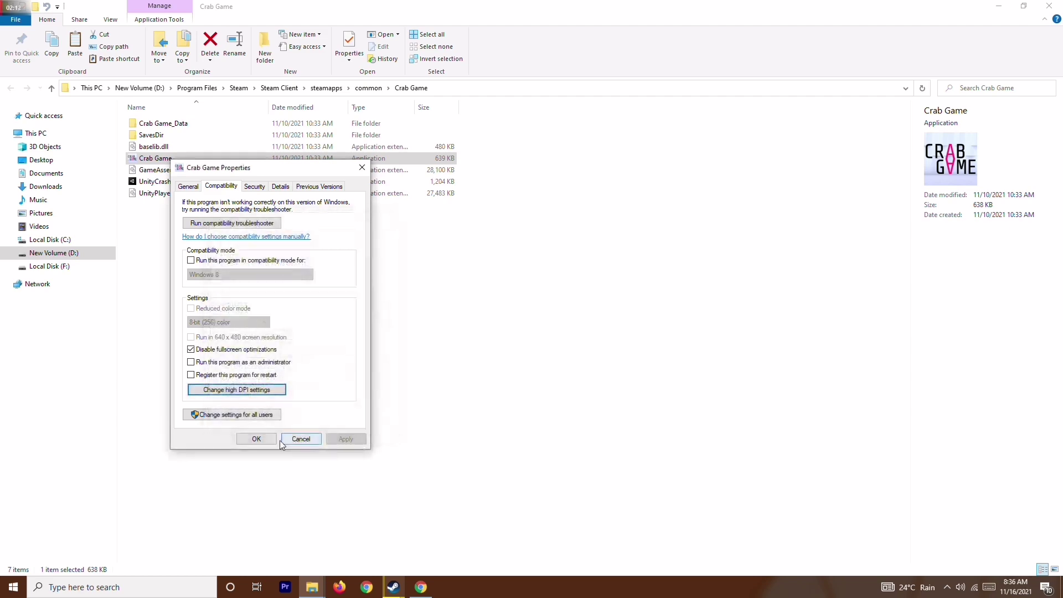
pyautogui.click(256, 439)
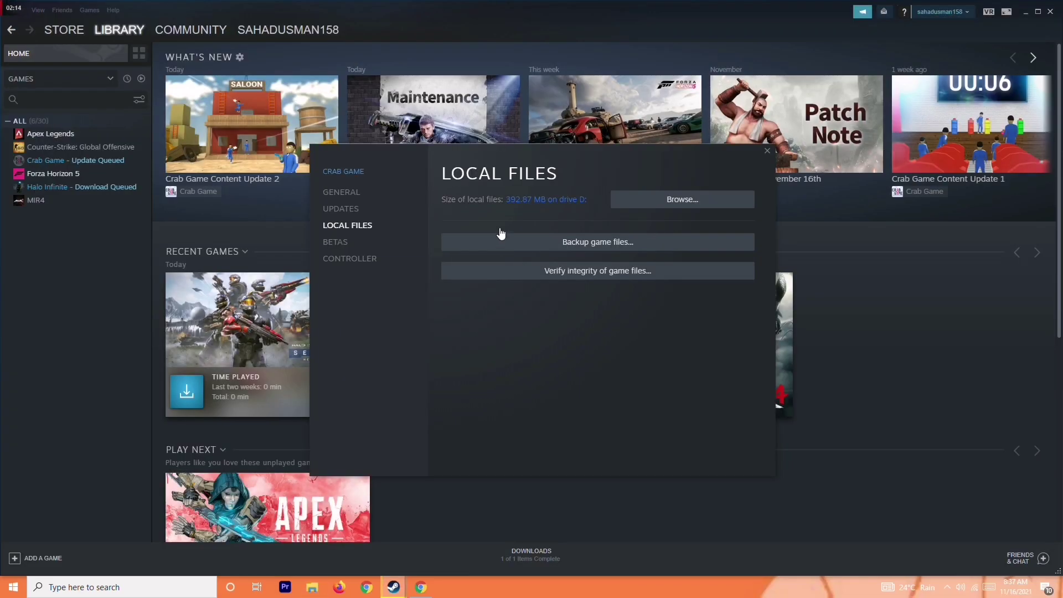
# Close Crab Game's properties and verify Halo Infinite's game files until all validate at 100%.
pyautogui.click(767, 150)
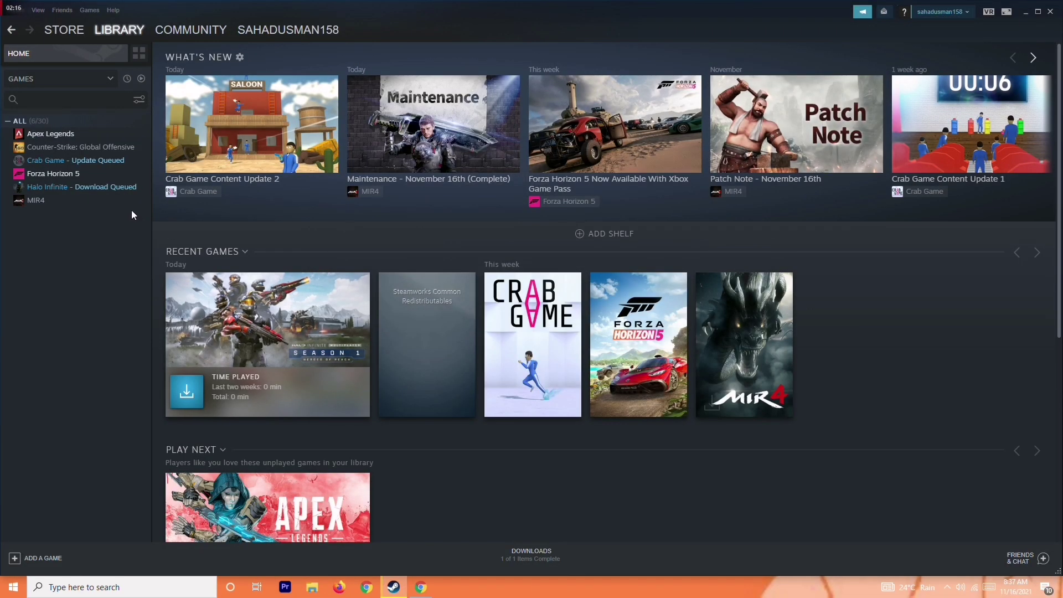
pyautogui.rightClick(104, 188)
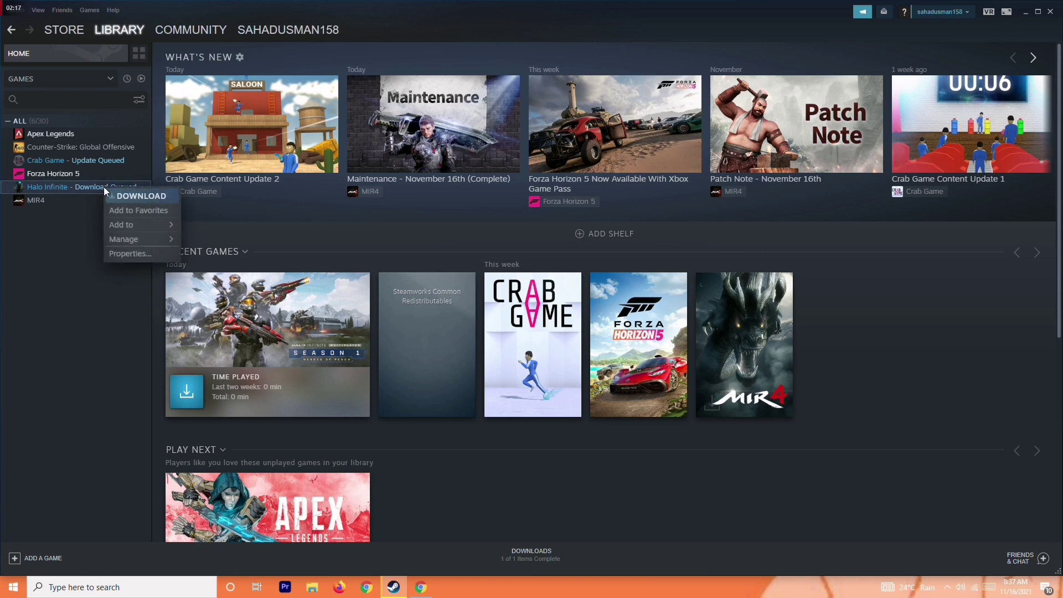
pyautogui.click(130, 259)
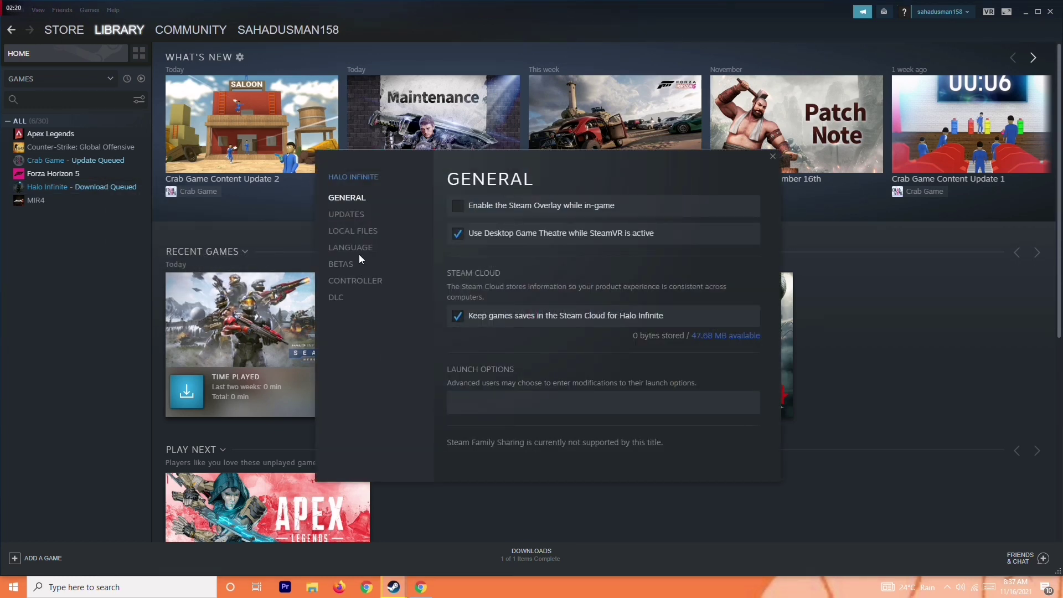
pyautogui.click(363, 232)
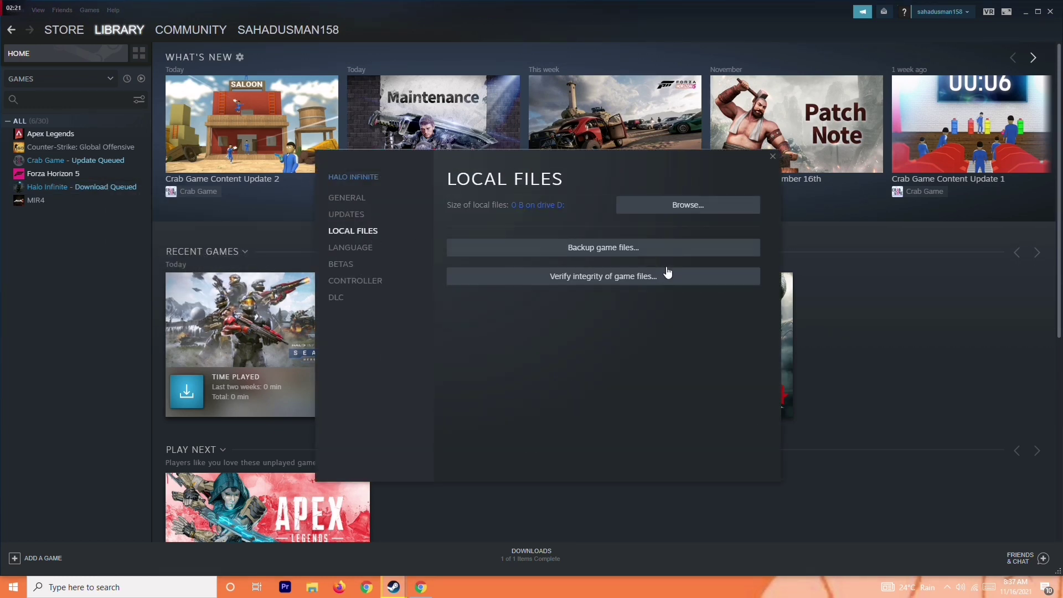
pyautogui.click(608, 282)
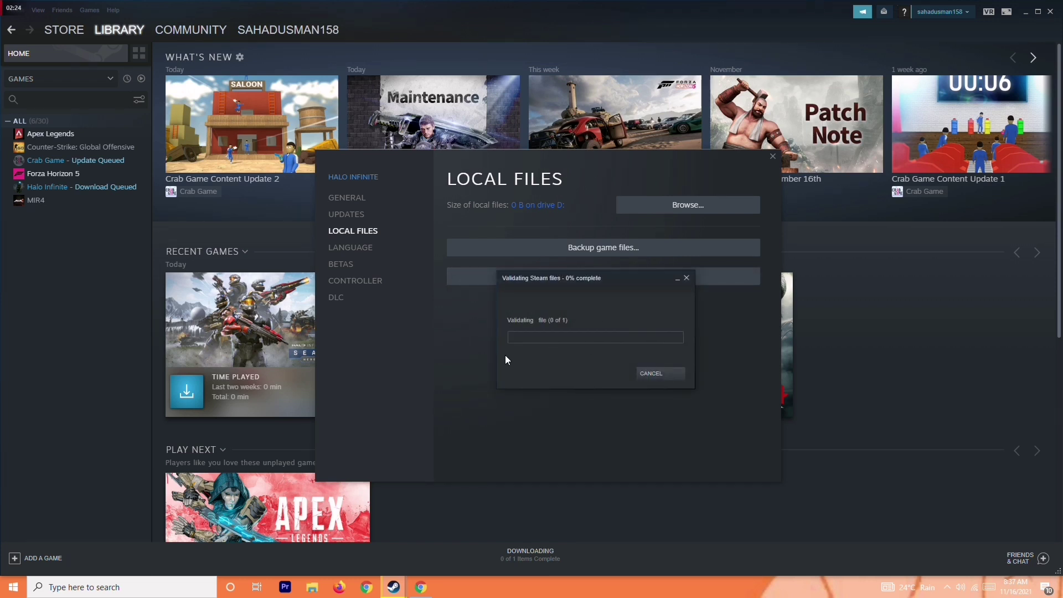
pyautogui.click(687, 279)
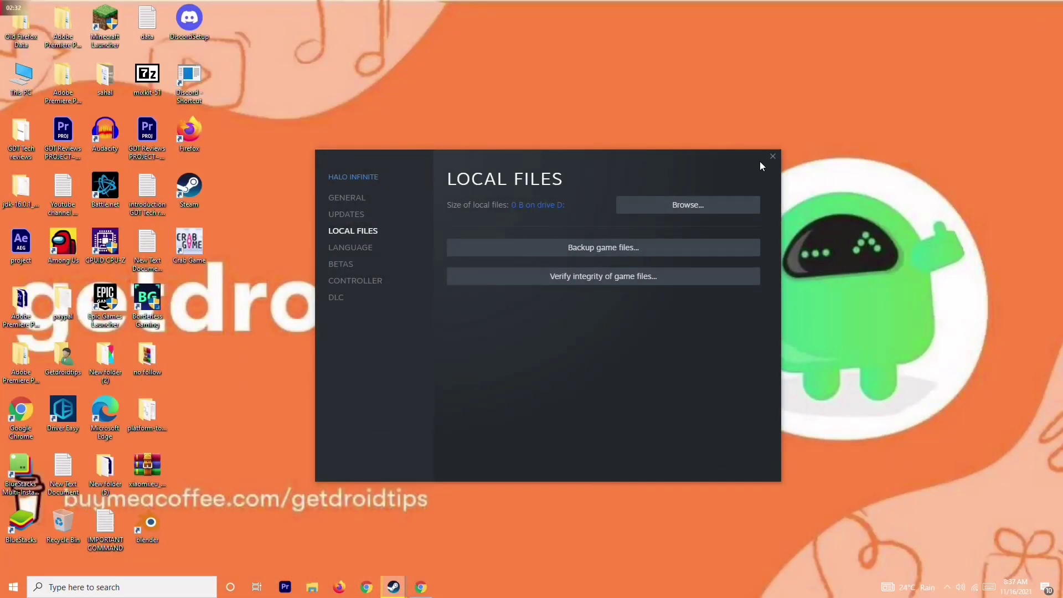
# Close Halo Infinite's properties and open Windows Graphics settings by searching 'gra'.
pyautogui.click(772, 156)
pyautogui.click(111, 587)
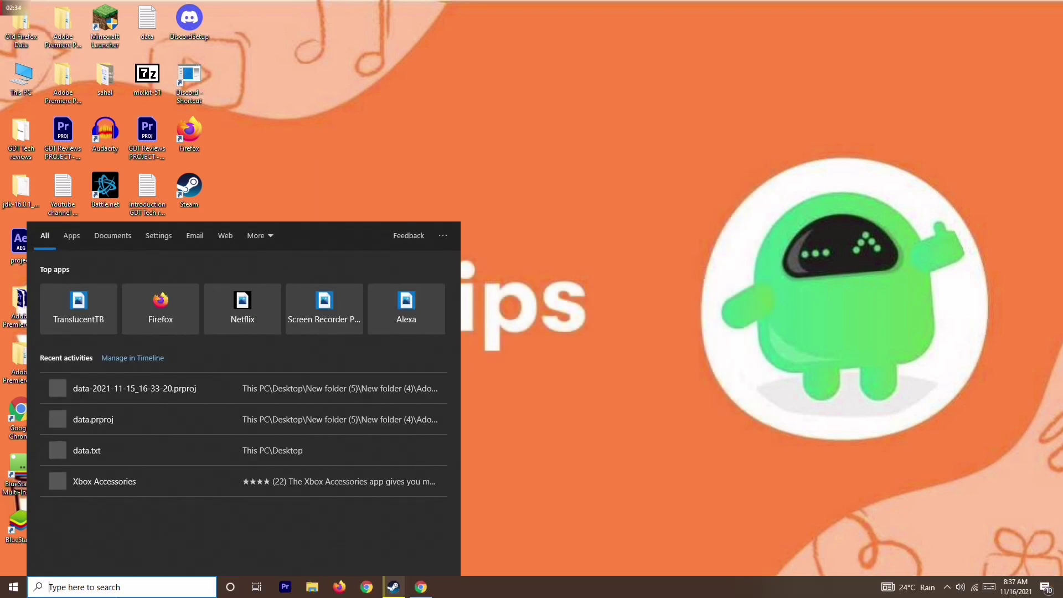
pyautogui.write('gra')
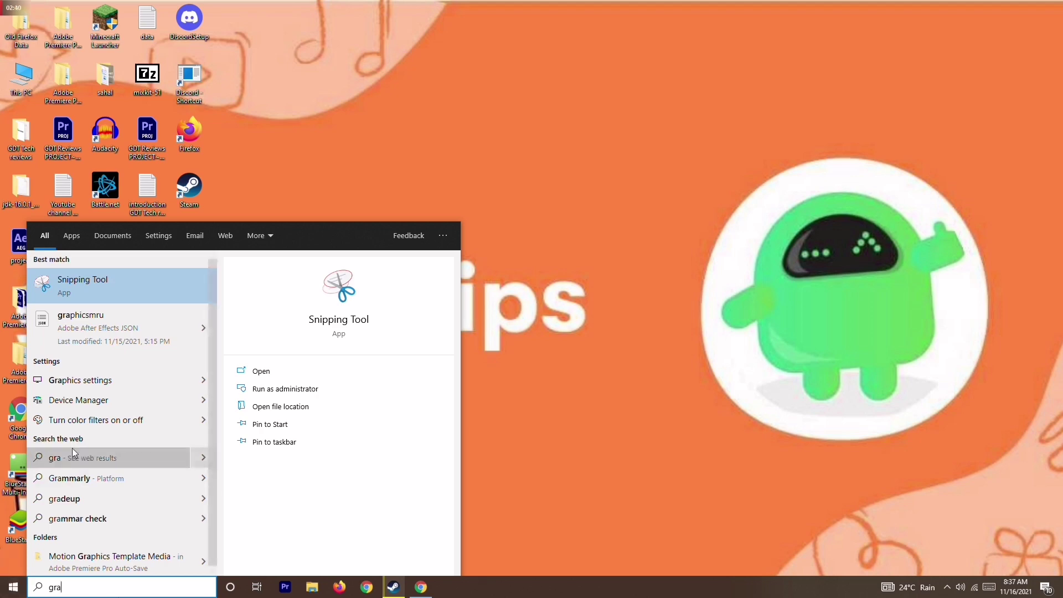
pyautogui.click(100, 380)
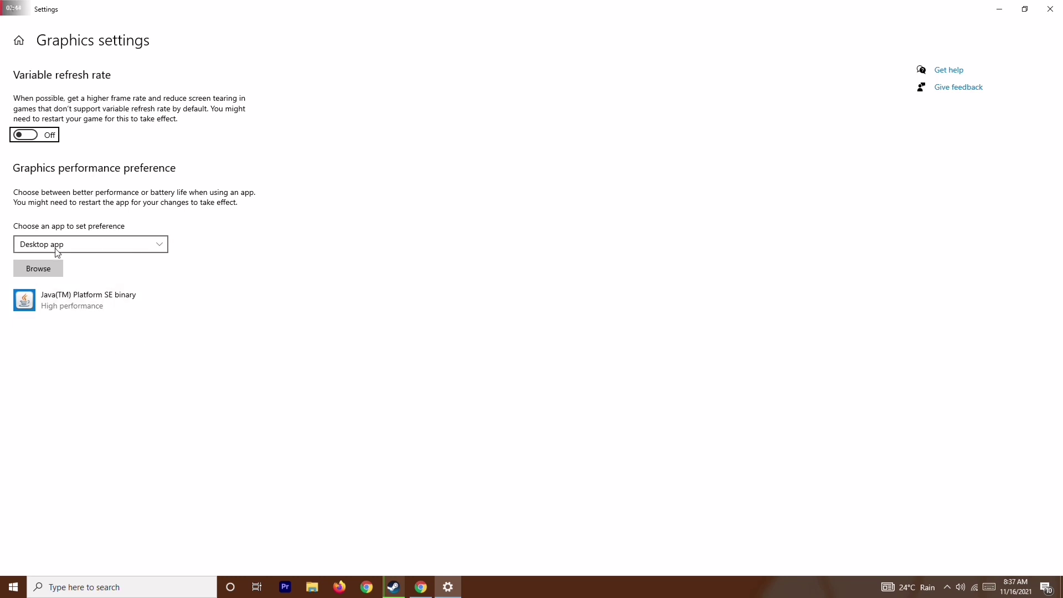
pyautogui.click(39, 269)
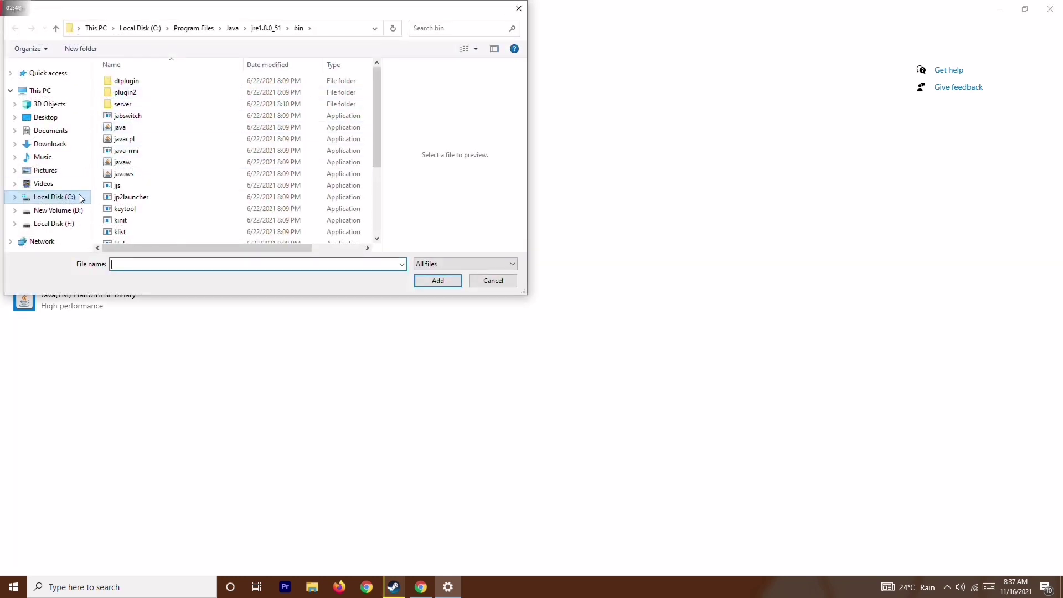
pyautogui.click(81, 198)
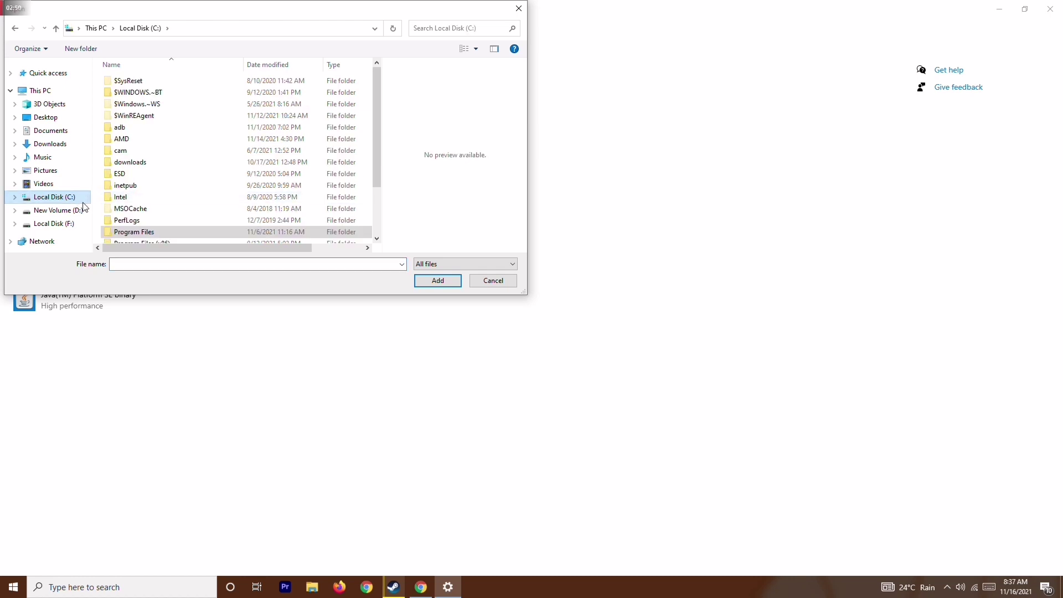
pyautogui.scroll(-2, 222, 165)
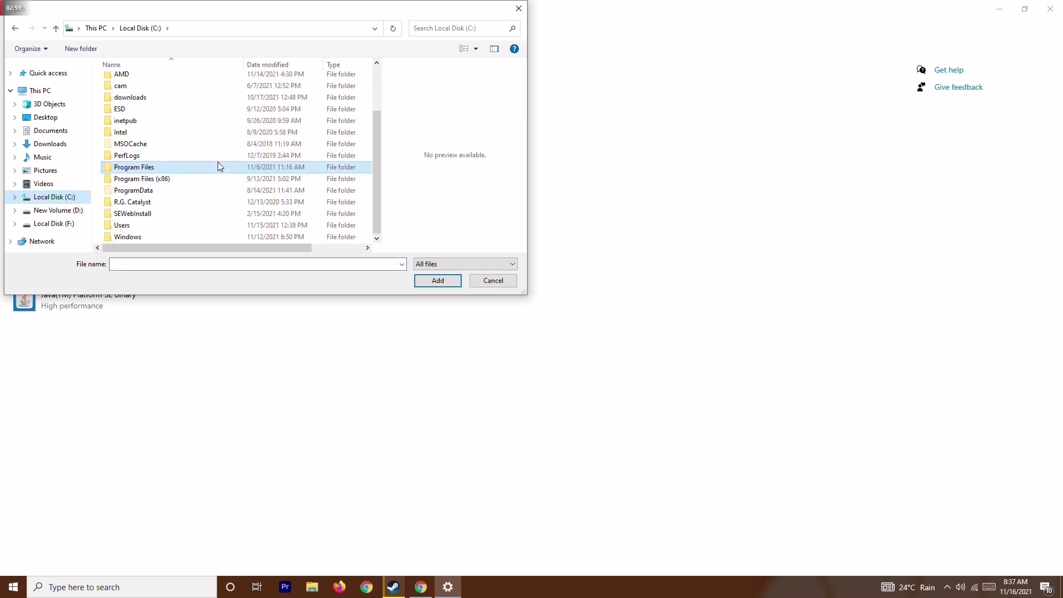
pyautogui.doubleClick(171, 181)
pyautogui.scroll(-4, 233, 166)
pyautogui.scroll(-8, 240, 168)
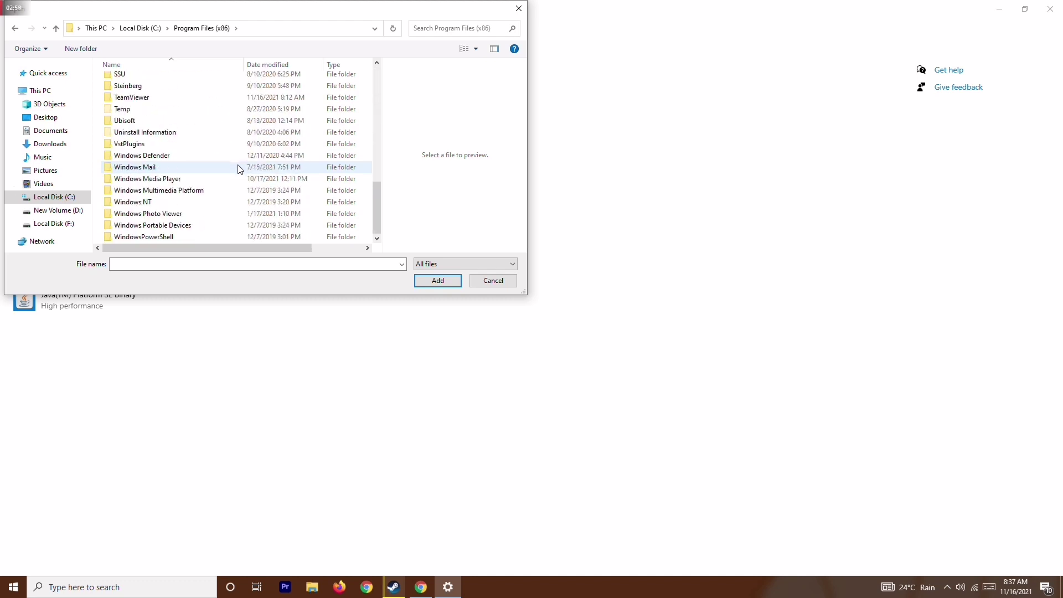
pyautogui.scroll(12, 239, 169)
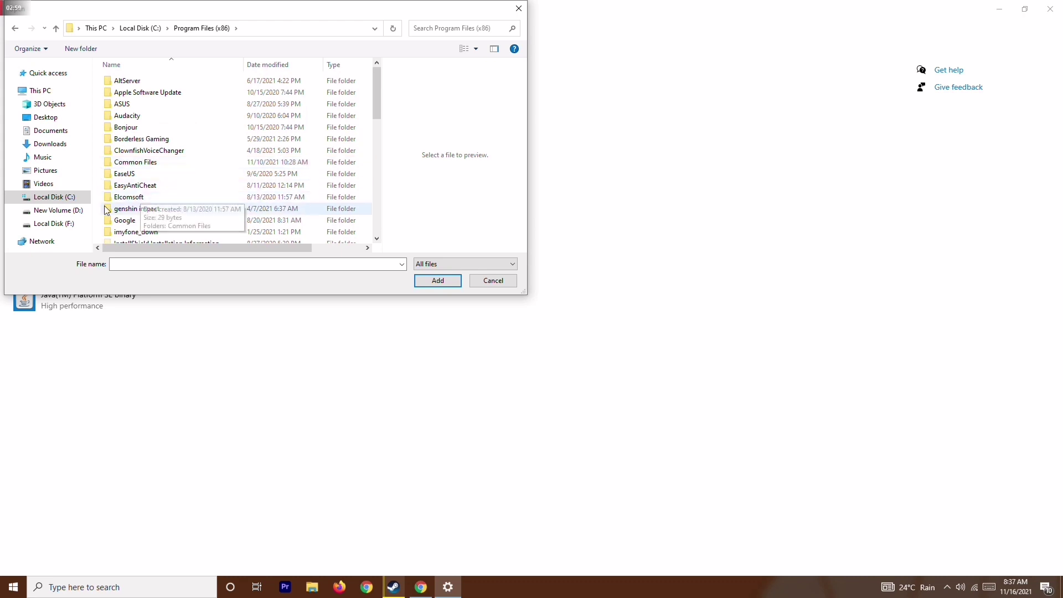
pyautogui.click(15, 29)
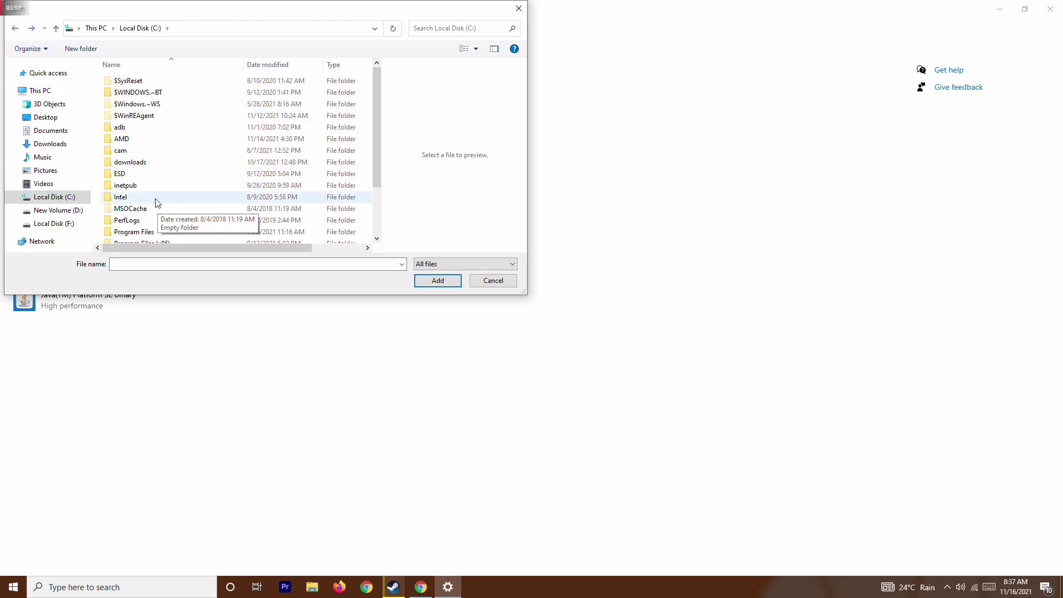
pyautogui.click(15, 28)
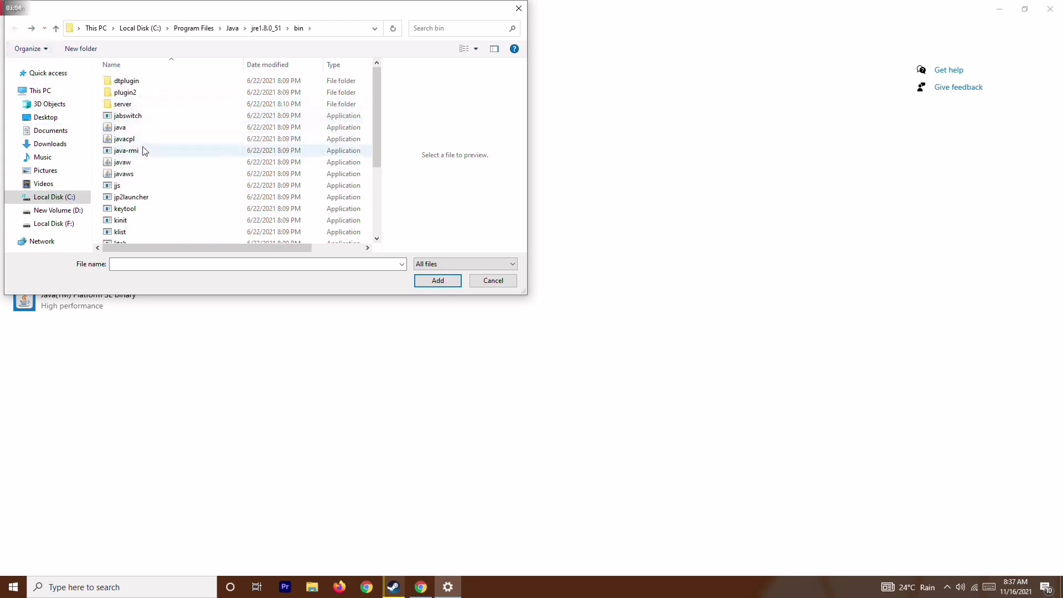
pyautogui.click(77, 197)
pyautogui.scroll(-2, 195, 191)
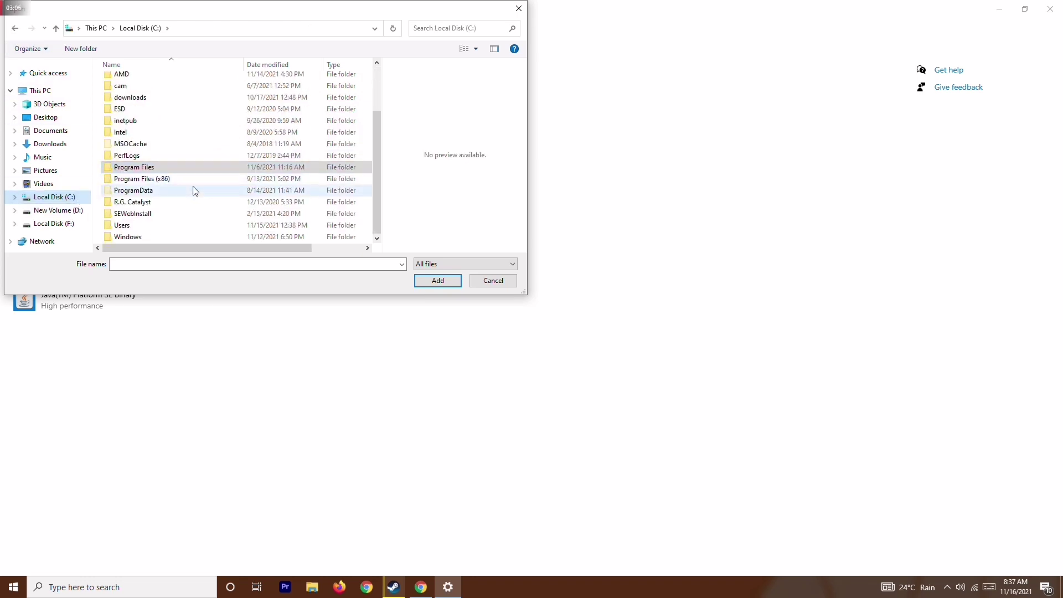
pyautogui.doubleClick(195, 179)
pyautogui.scroll(-2, 213, 161)
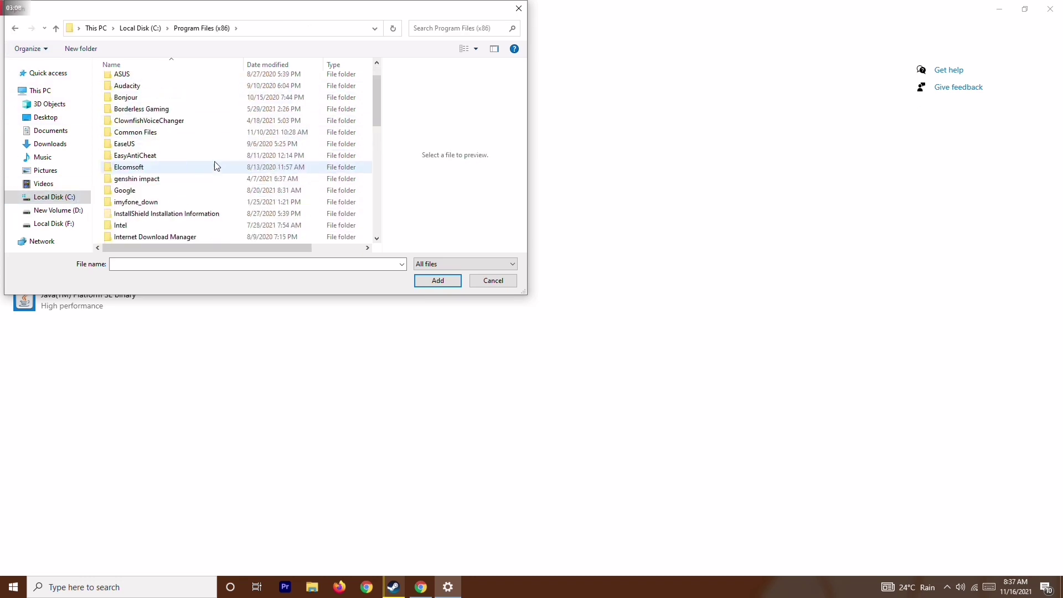
pyautogui.scroll(-8, 216, 166)
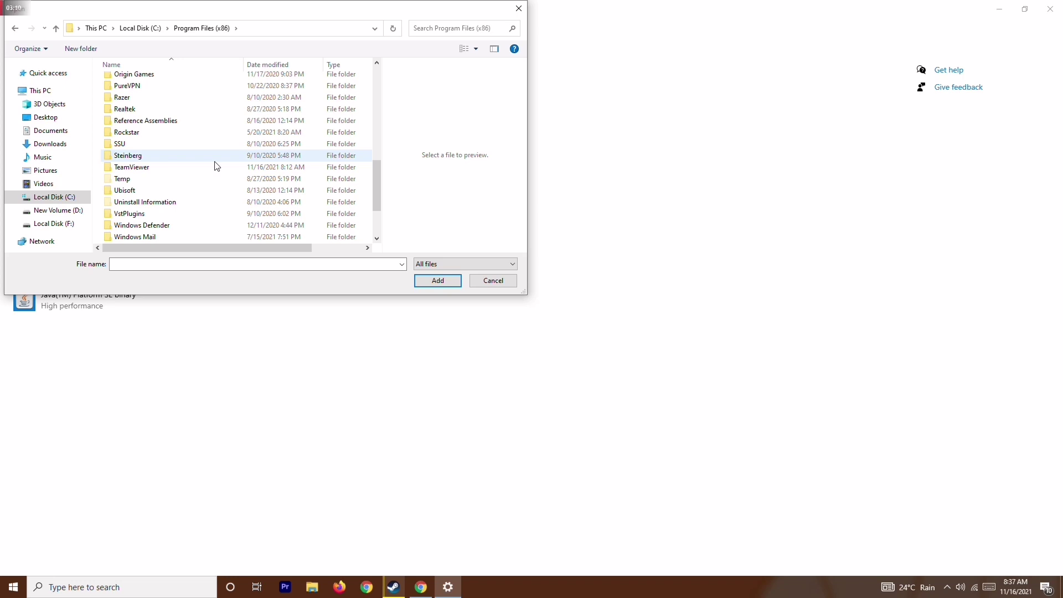
pyautogui.scroll(-2, 216, 166)
pyautogui.scroll(4, 216, 167)
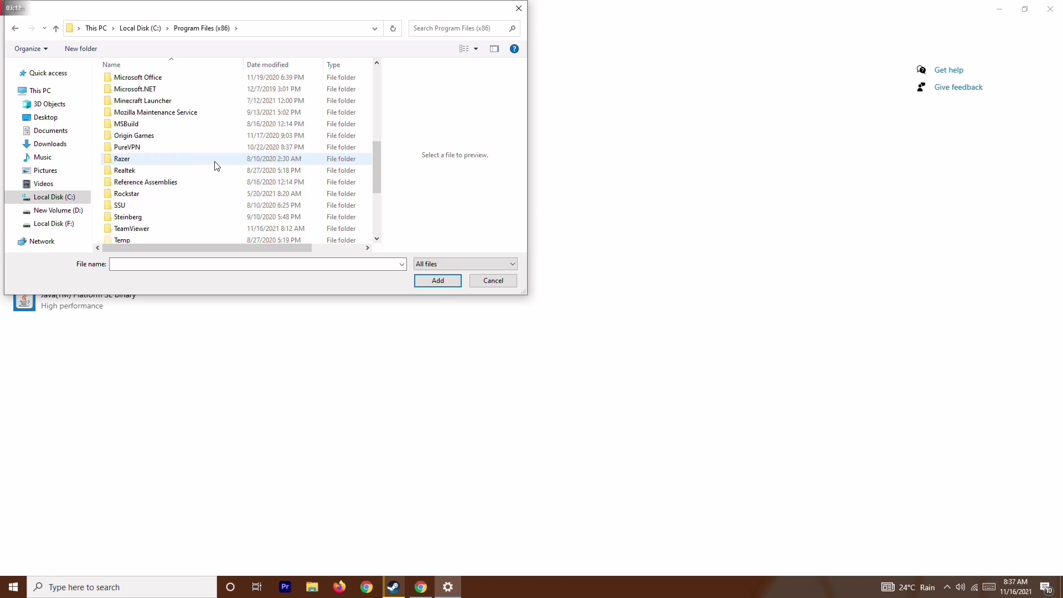
pyautogui.scroll(6, 217, 167)
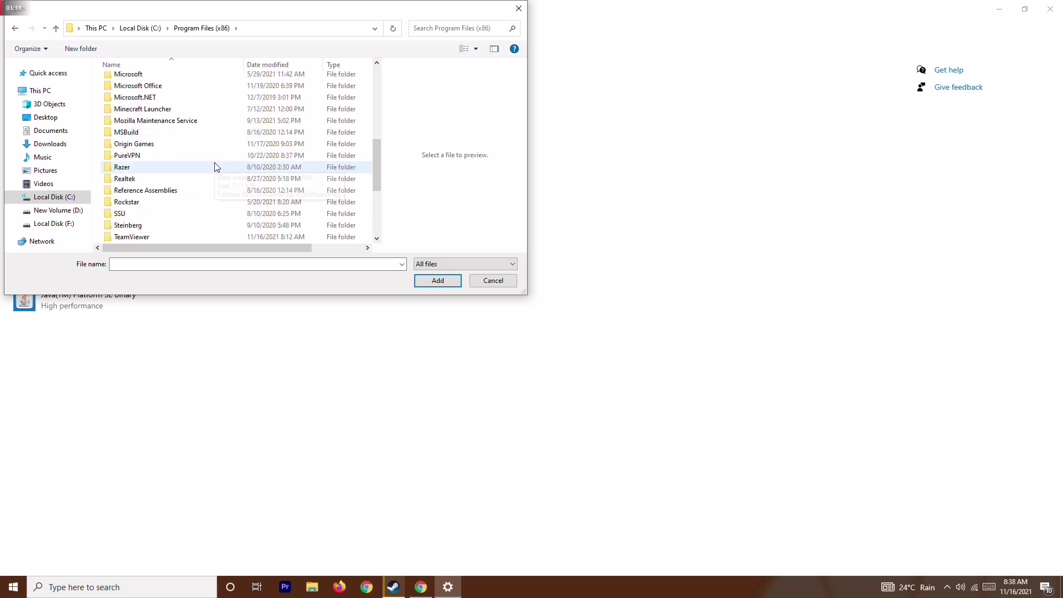
pyautogui.scroll(2, 216, 167)
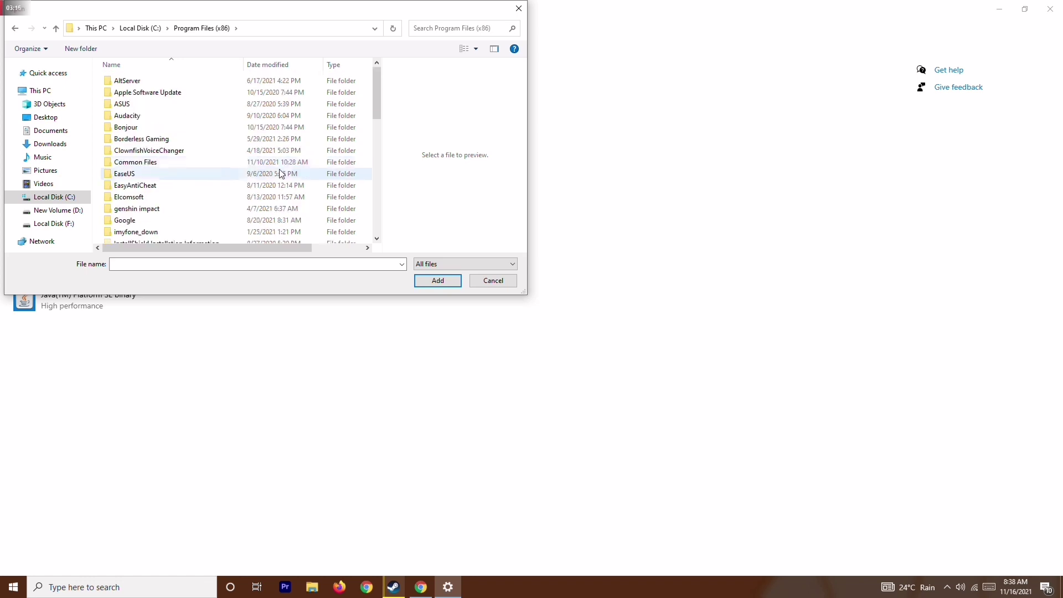
pyautogui.click(47, 213)
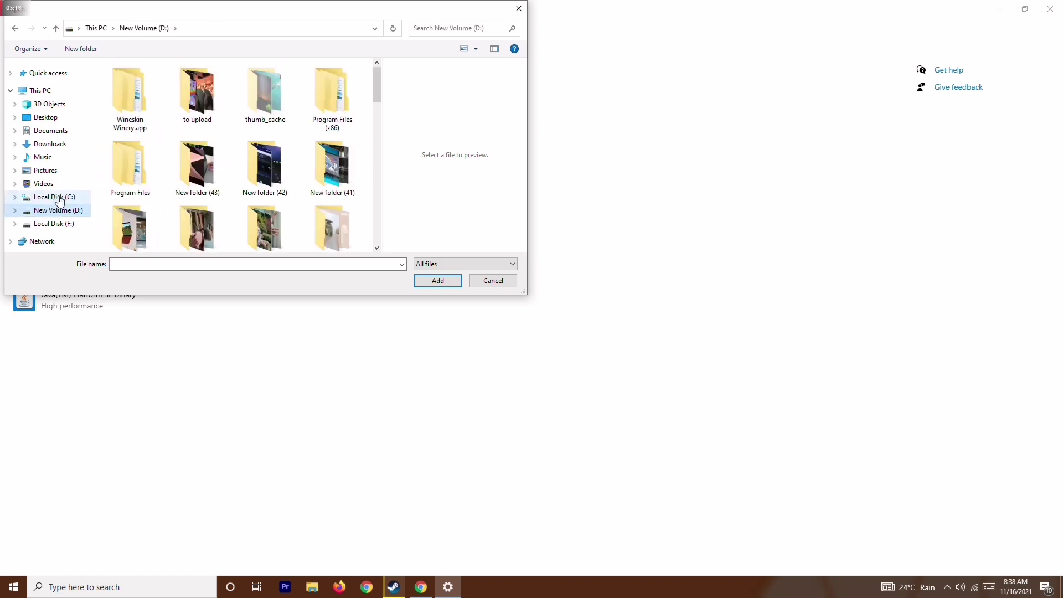
pyautogui.doubleClick(350, 115)
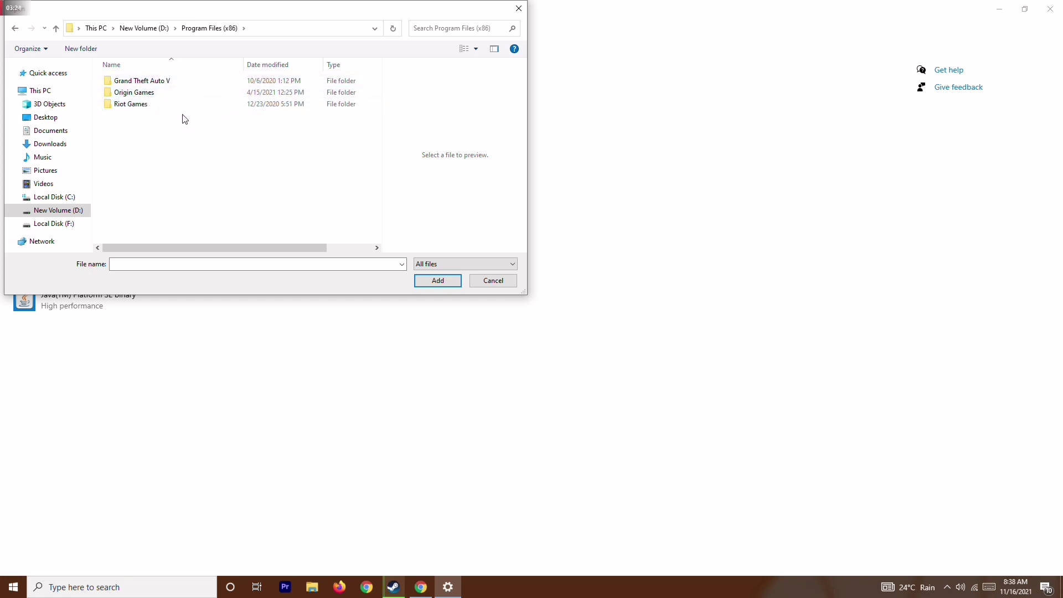
pyautogui.click(483, 283)
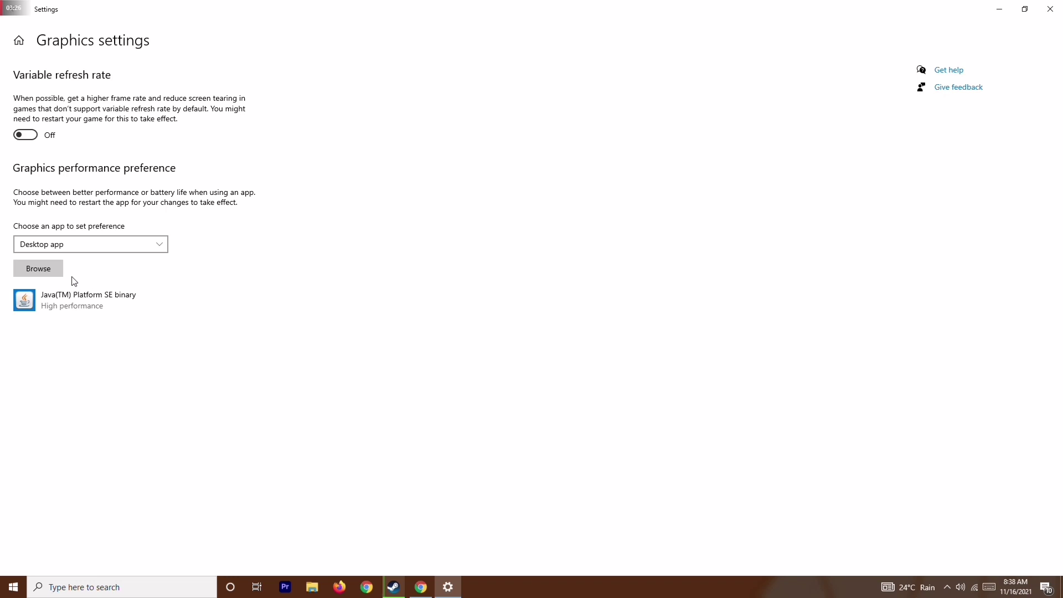
pyautogui.click(102, 300)
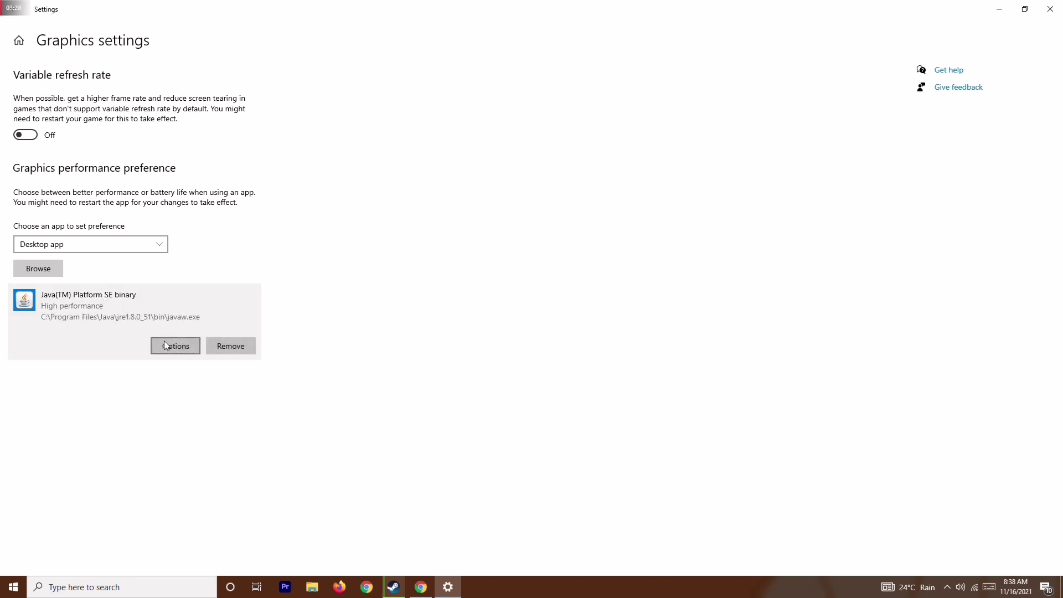
pyautogui.click(173, 347)
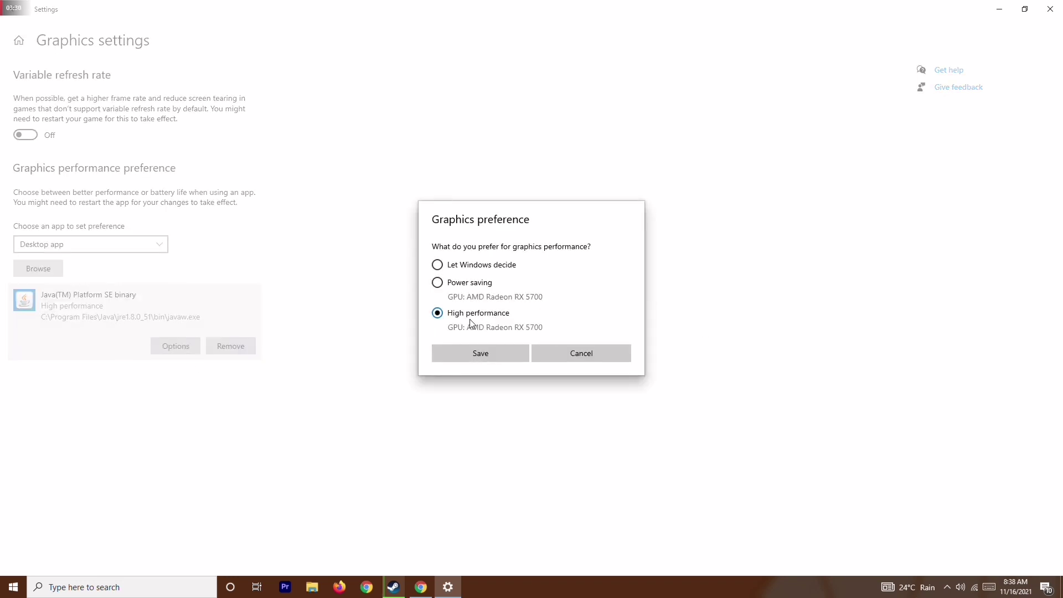
pyautogui.click(589, 354)
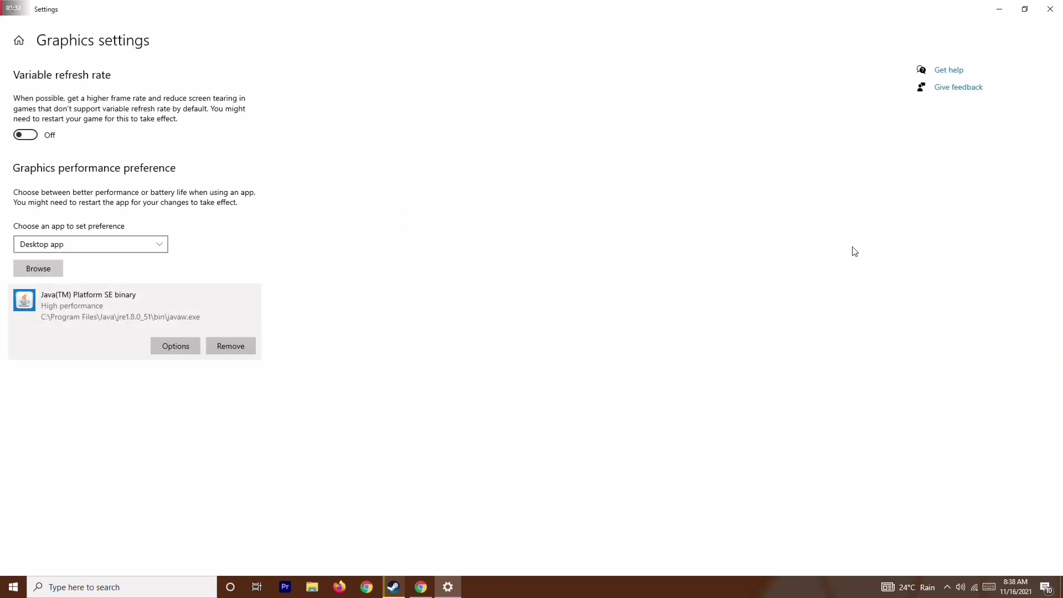